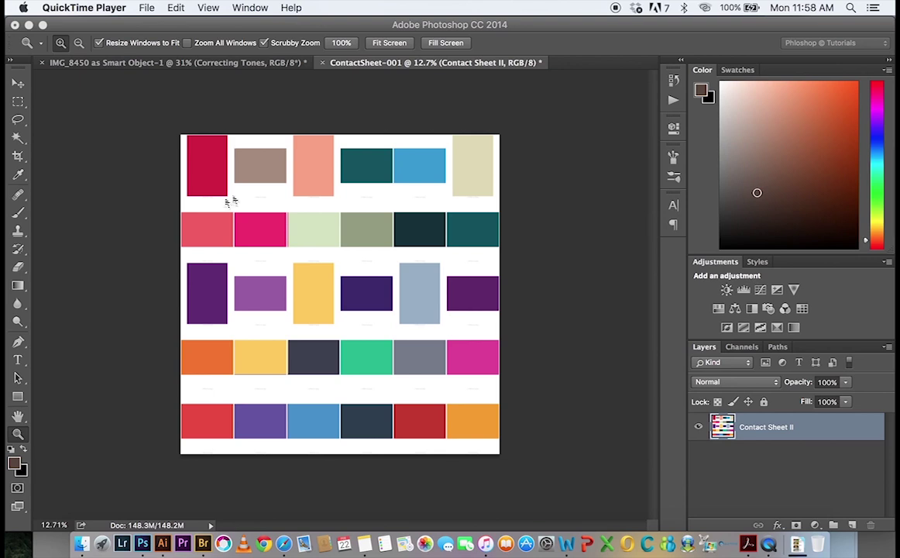
Step: Bring Photoshop to the front and start closing the existing ContactSheet-001 document
click(262, 221)
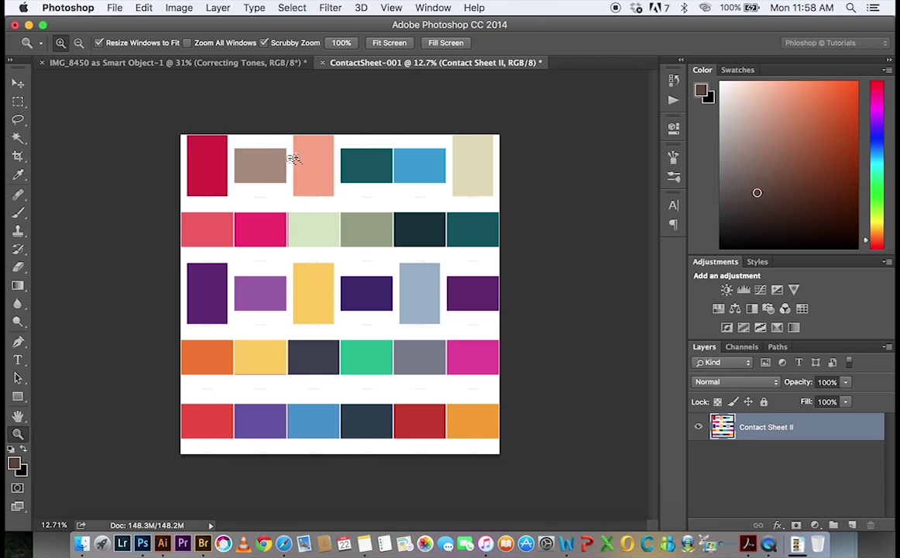
click(323, 64)
Step: Discard ContactSheet-001's unsaved changes and minimize the floating IMG_8450 portrait window to the Dock
click(400, 205)
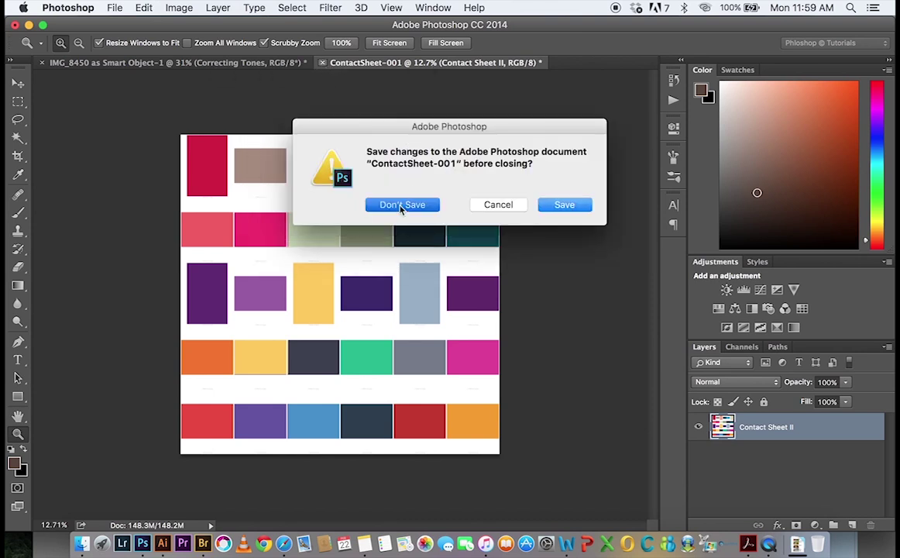
drag(47, 66, 86, 126)
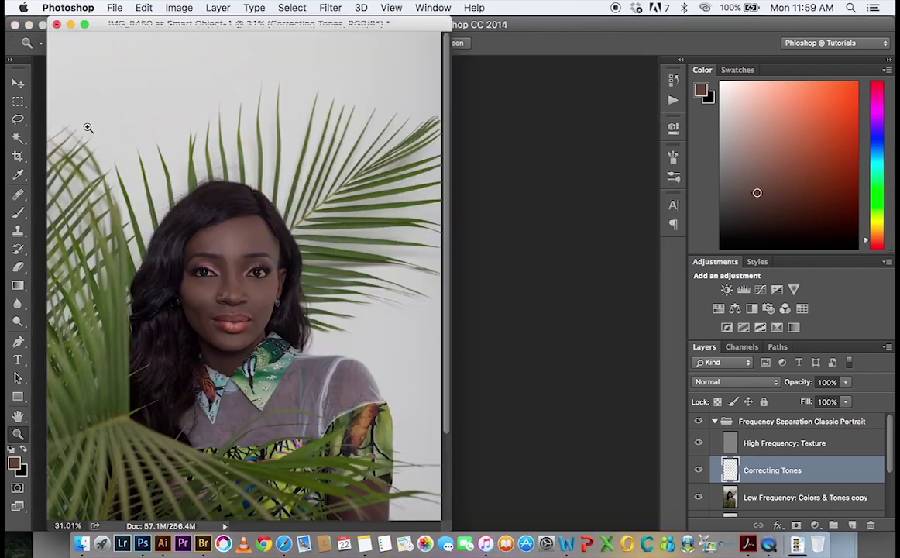
click(68, 26)
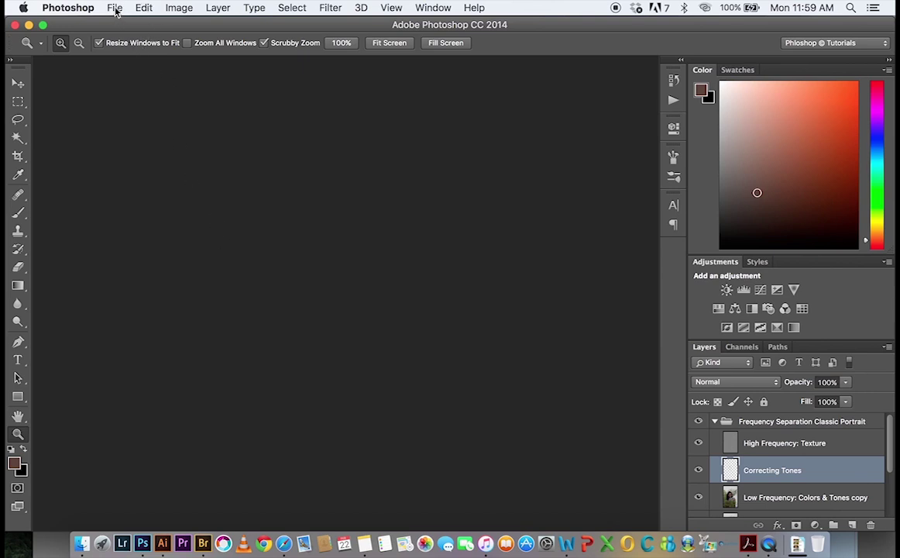
click(115, 10)
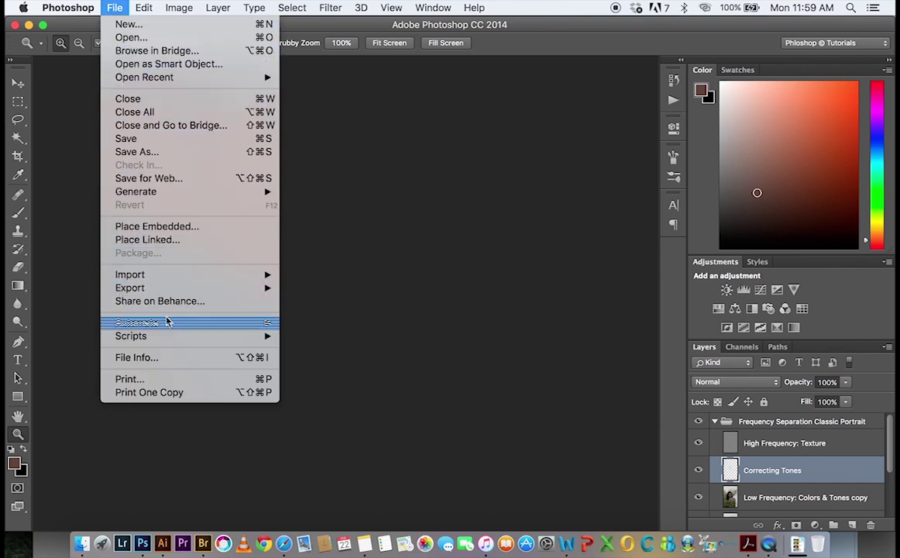
Step: Launch File > Automate > Contact Sheet II with Files kept as the image source
mouse_move(169, 321)
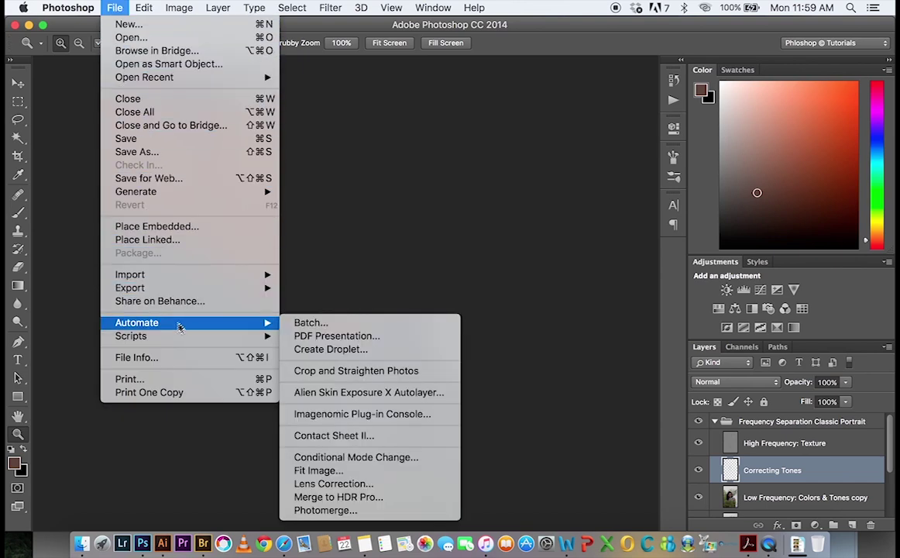
click(315, 436)
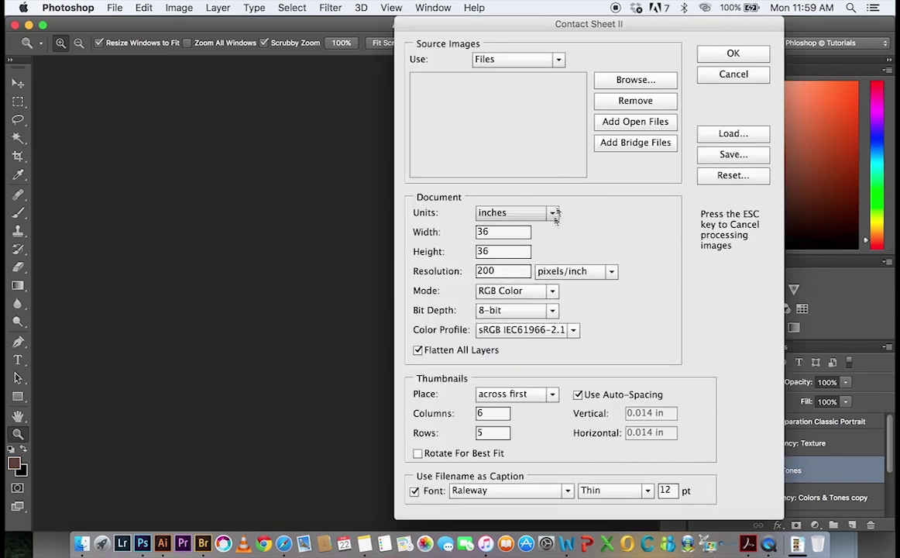
click(503, 62)
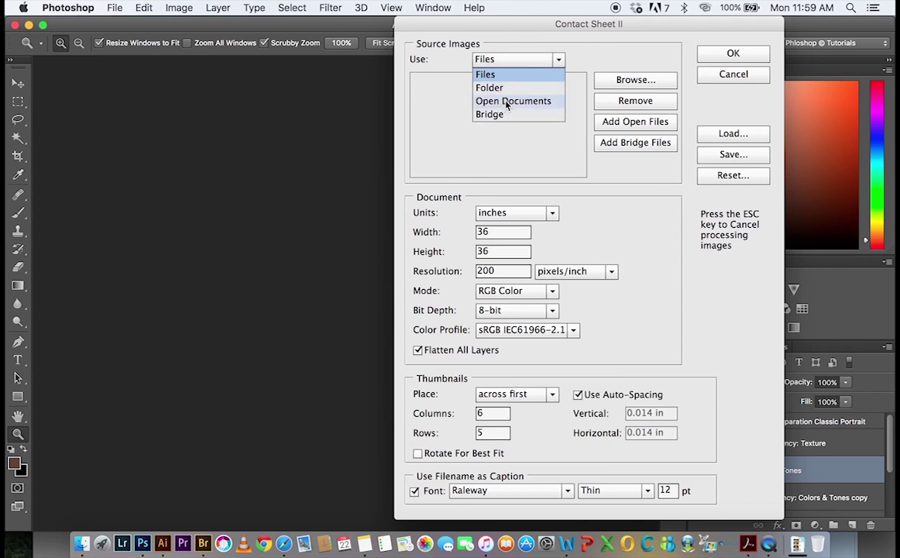
click(495, 74)
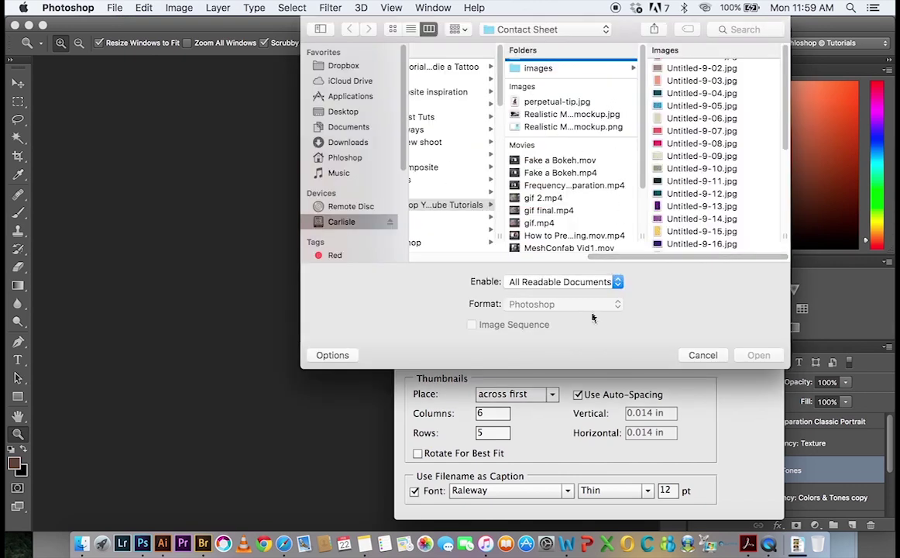
Step: Select all Untitled-9 swatch JPEGs in the Contact Sheet folder and load them as sources
scroll(612, 116, up, 2)
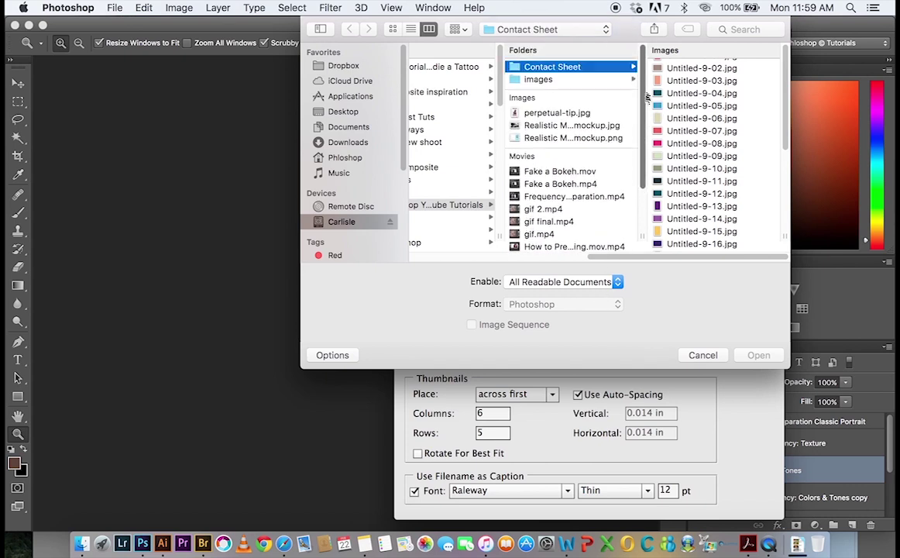
click(674, 68)
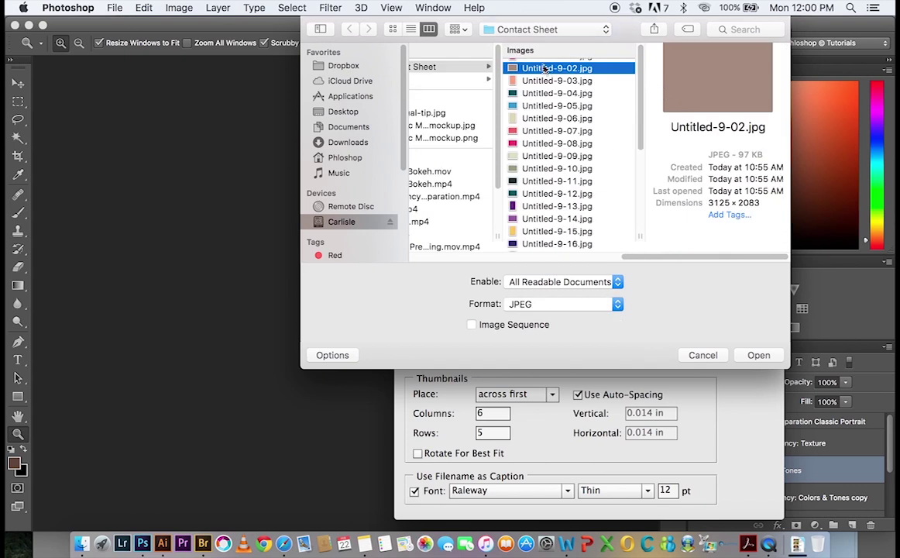
key(super+a)
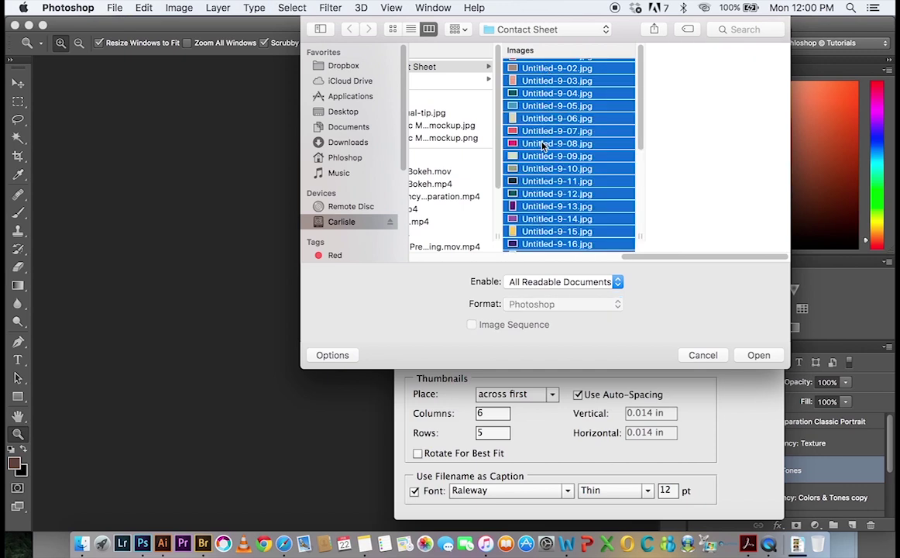
click(759, 355)
scroll(524, 105, down, 3)
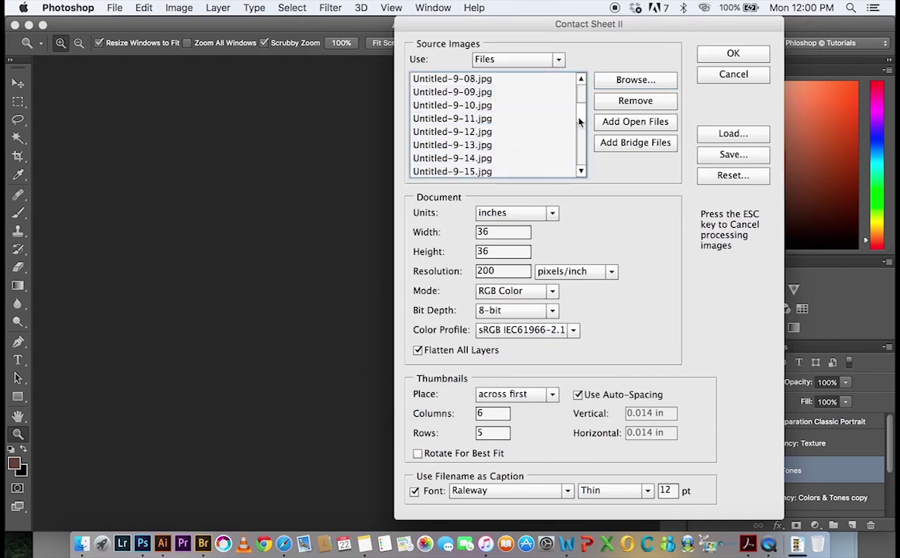
scroll(584, 100, up, 2)
scroll(584, 101, down, 5)
scroll(583, 108, up, 5)
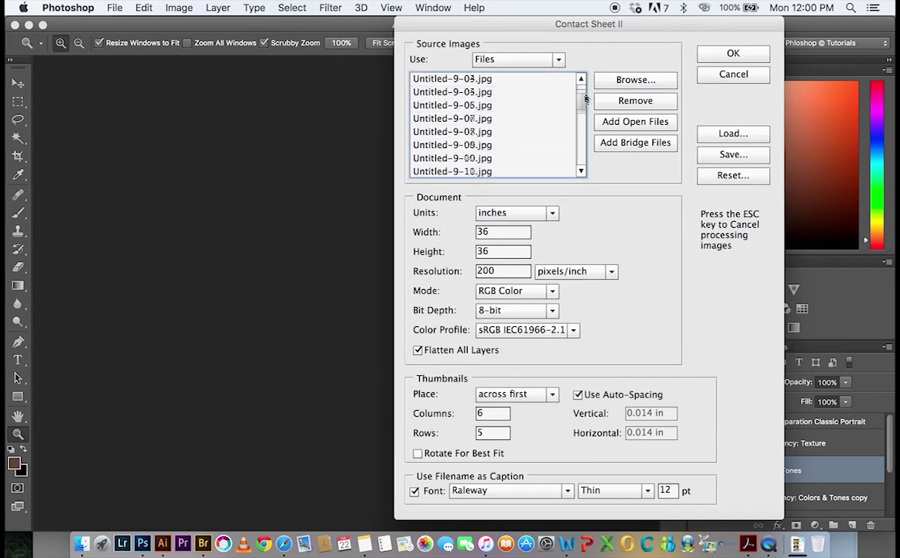
scroll(583, 116, down, 7)
scroll(583, 138, up, 6)
scroll(584, 138, down, 5)
scroll(584, 108, up, 8)
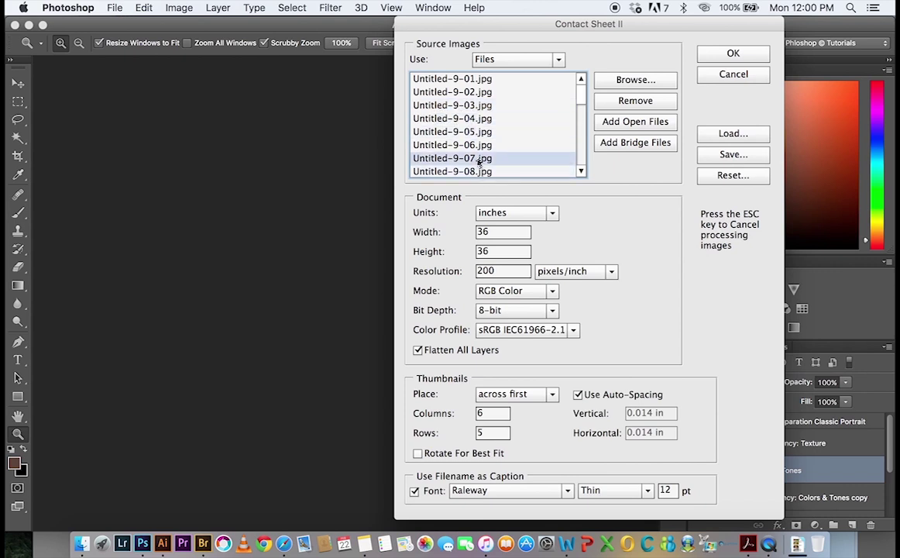
click(587, 114)
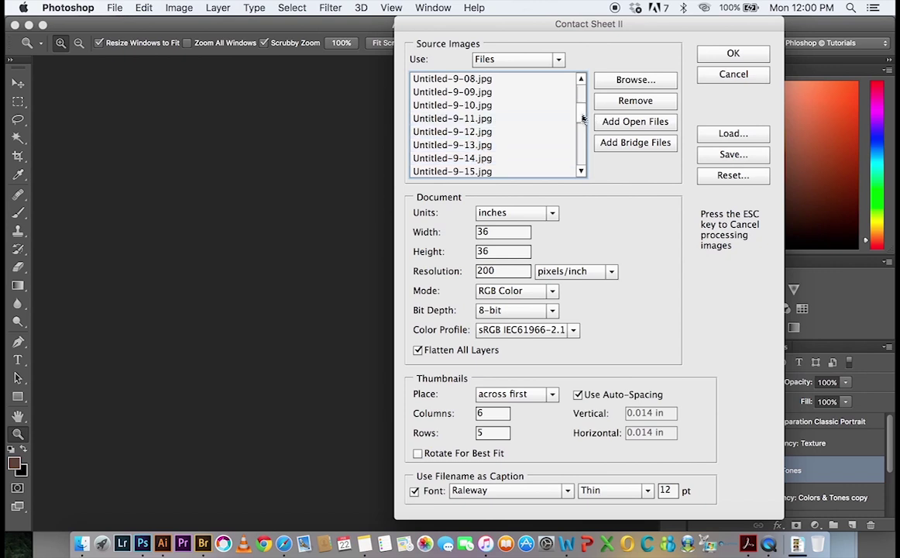
click(585, 94)
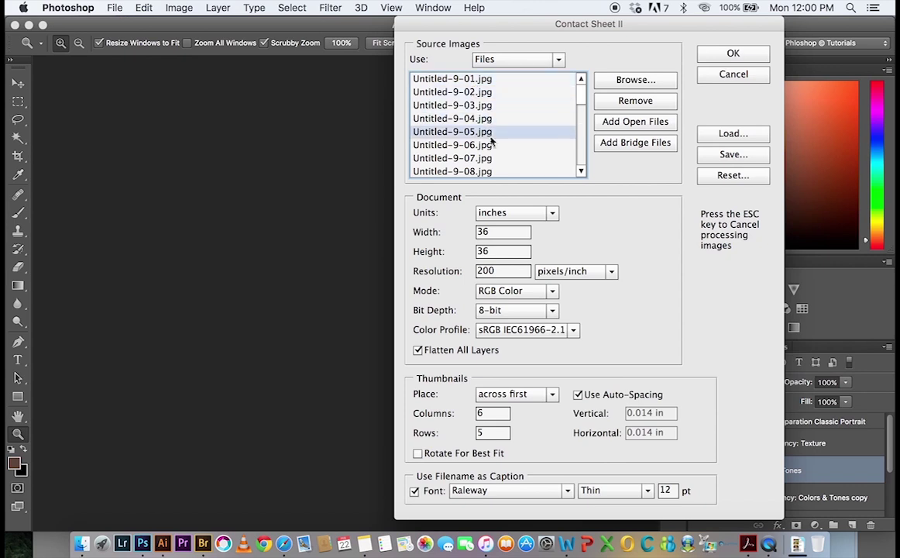
click(518, 214)
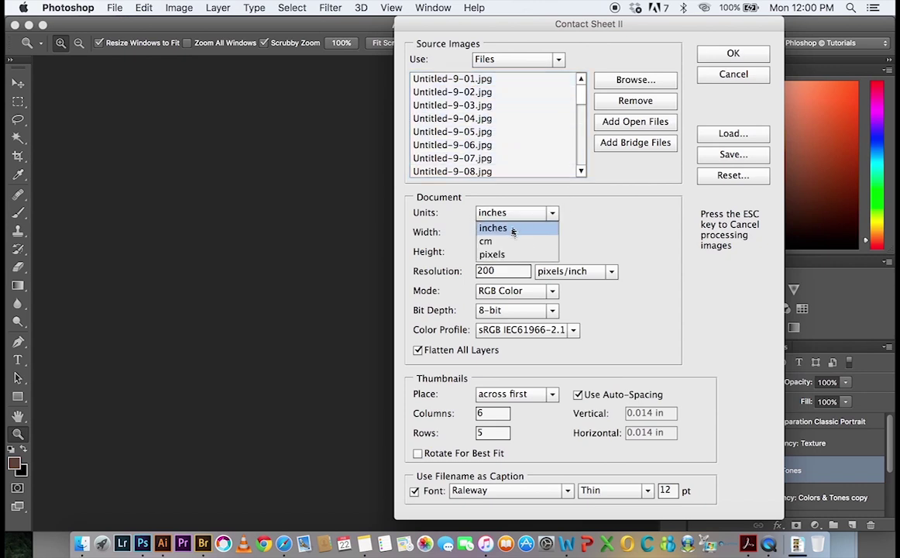
click(508, 230)
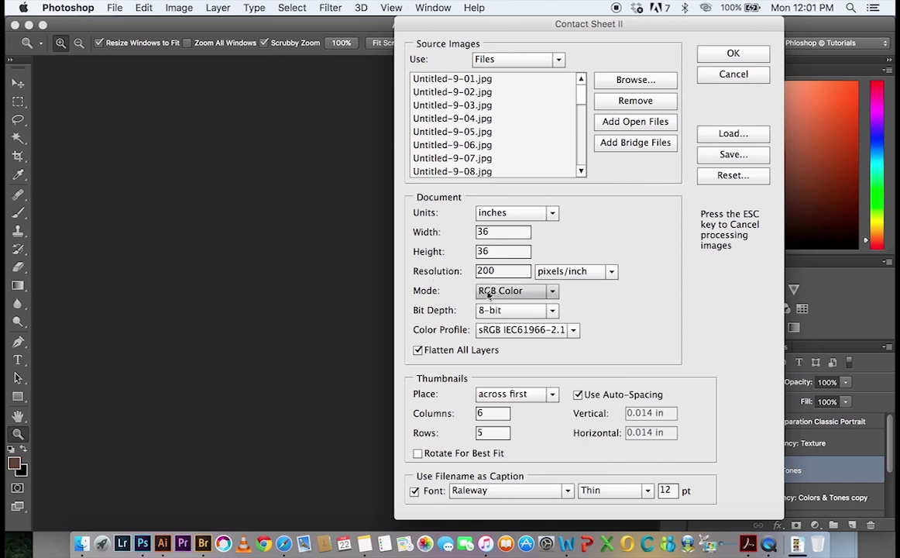
click(488, 293)
click(493, 292)
click(496, 292)
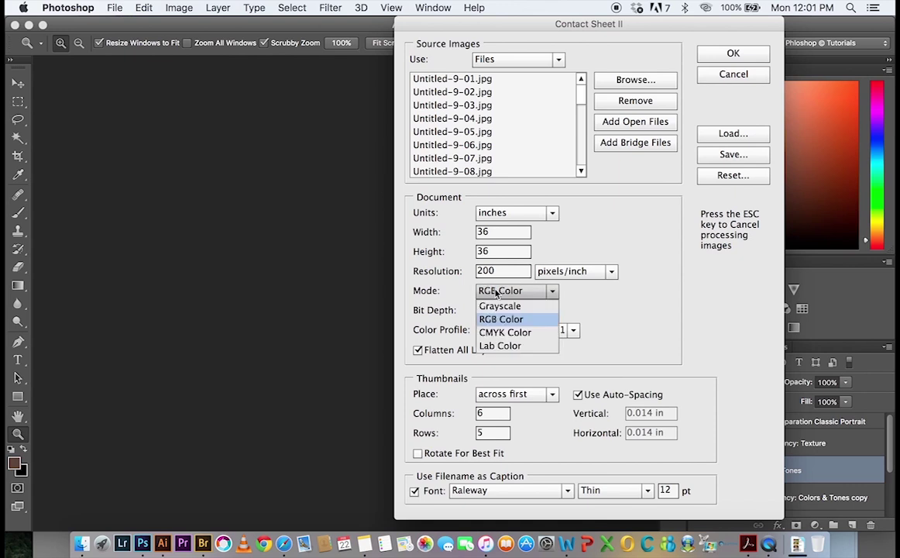
click(493, 319)
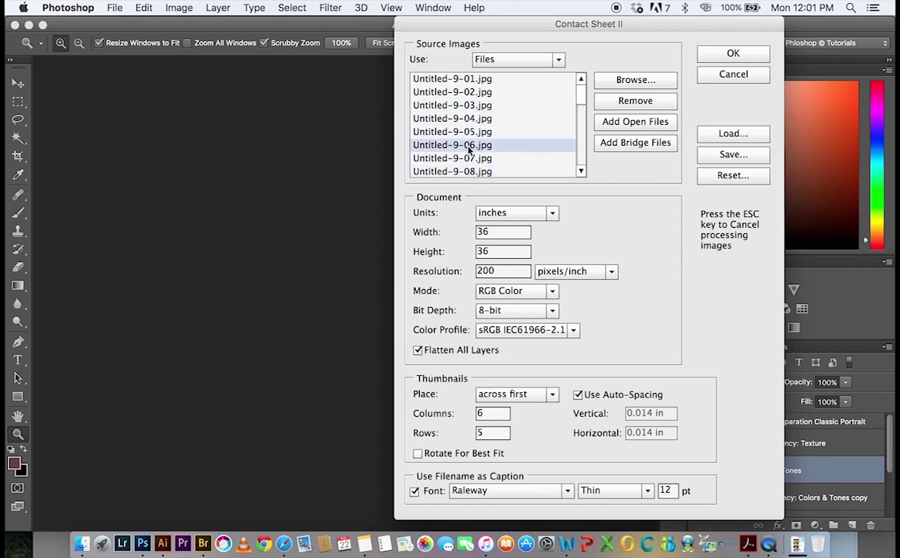
click(583, 115)
scroll(582, 115, down, 5)
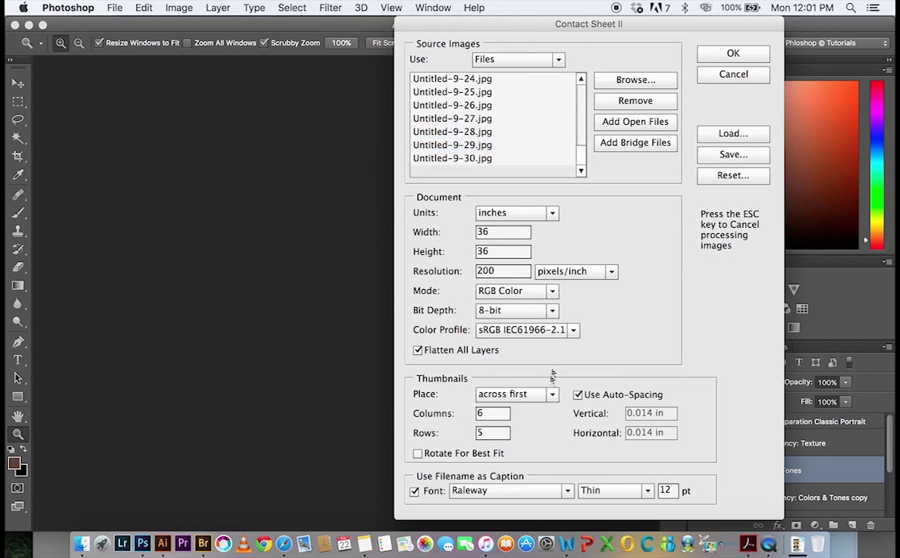
drag(533, 31, 529, 31)
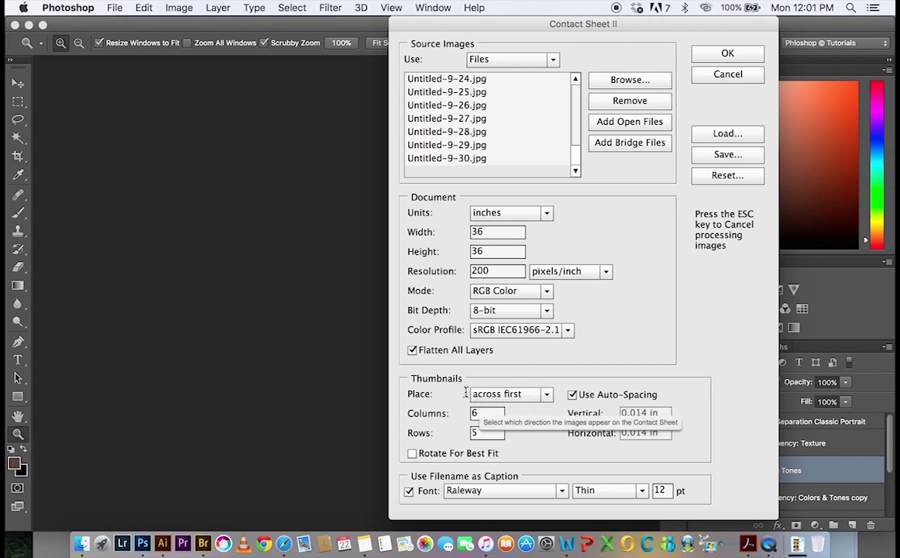
Step: Keep across-first thumbnail placement and set the filename captions to Raleway Thin 12 pt
click(512, 395)
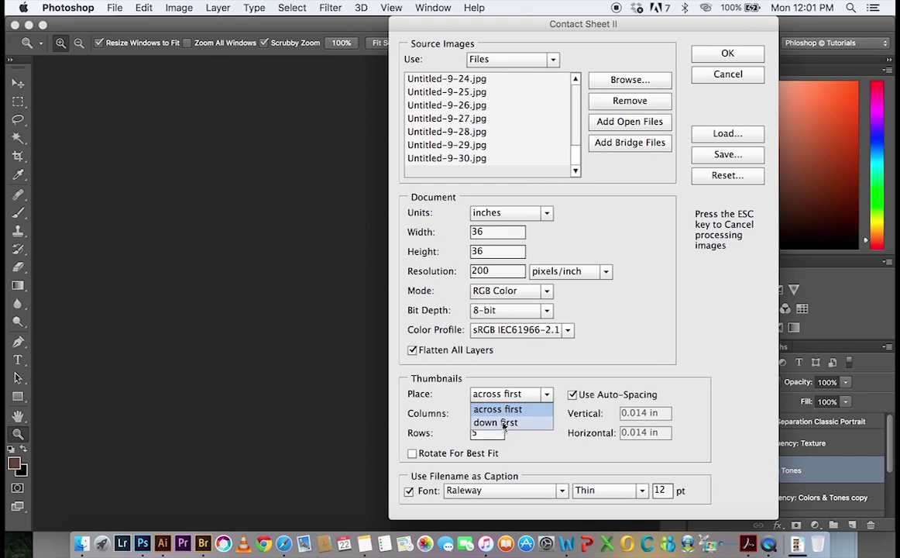
click(516, 382)
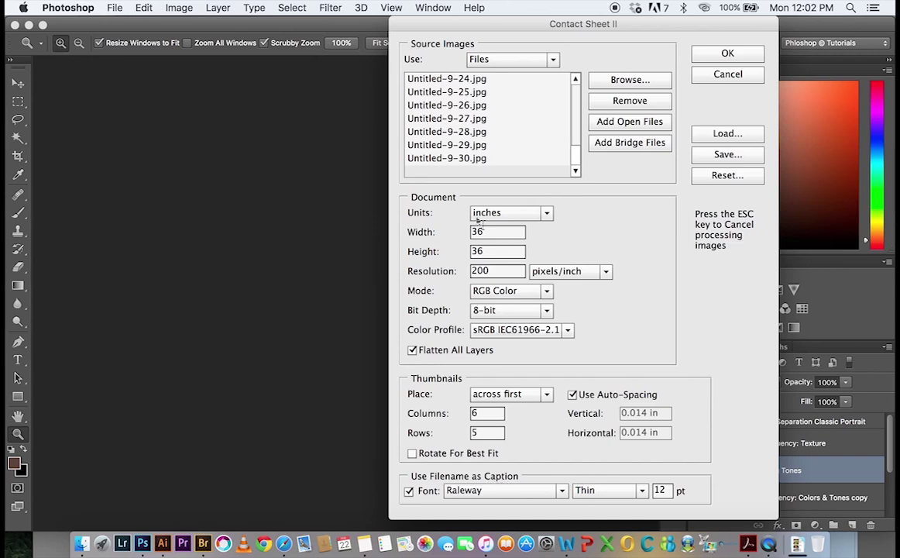
mouse_move(452, 147)
mouse_down()
mouse_move(462, 97)
mouse_move(446, 132)
mouse_up()
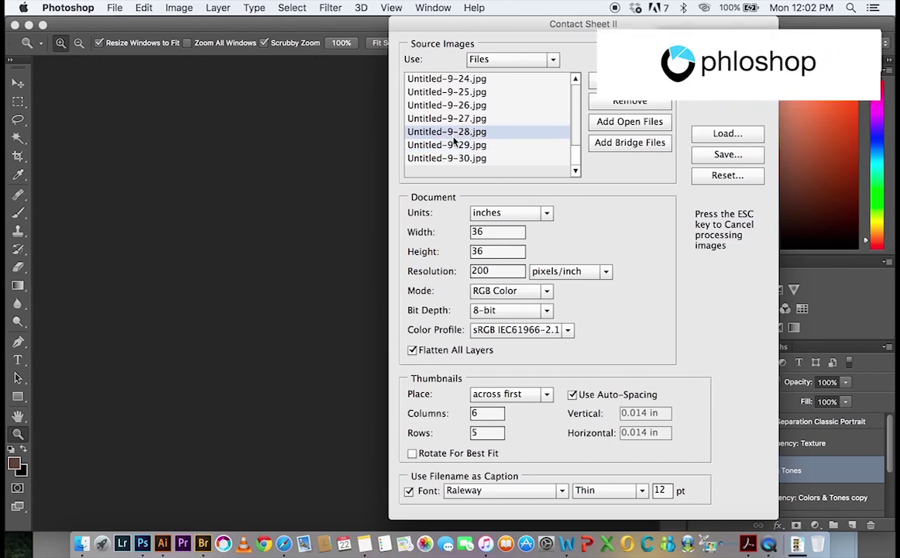
drag(455, 140, 457, 148)
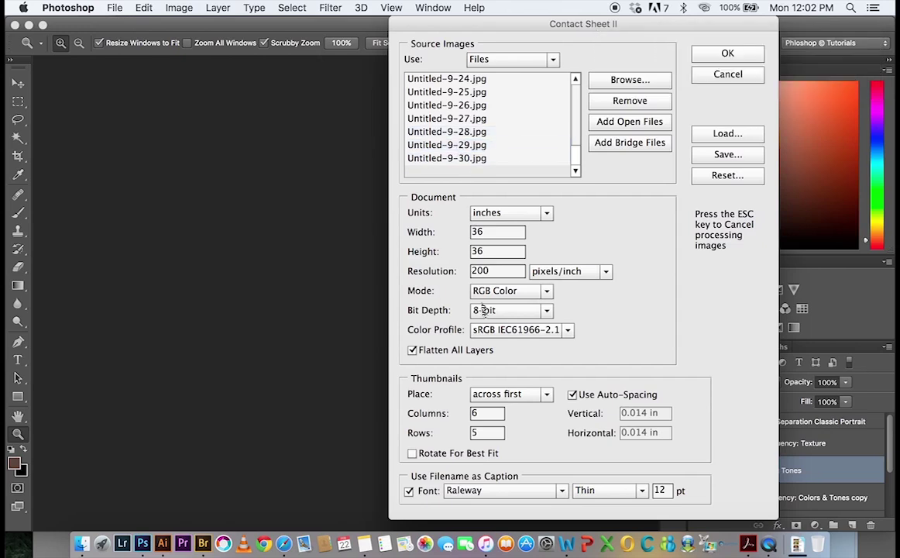
click(461, 494)
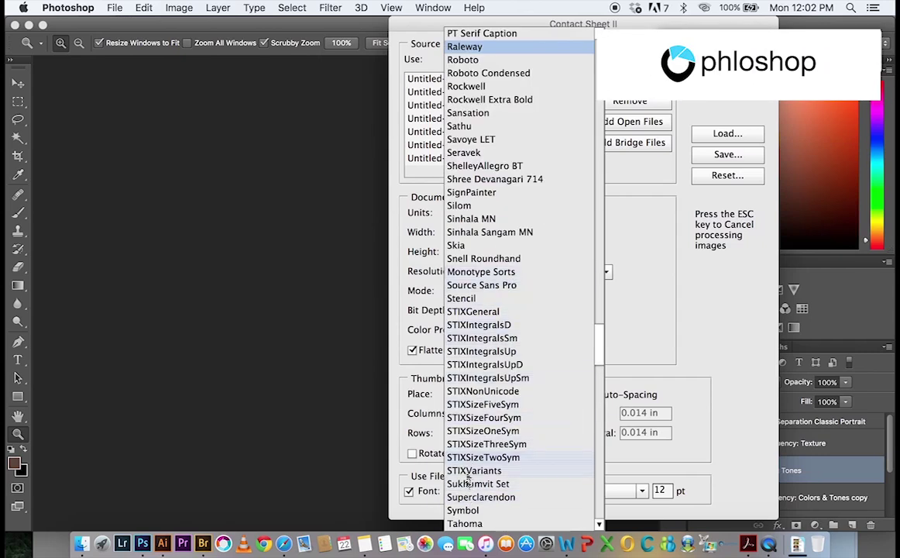
click(629, 399)
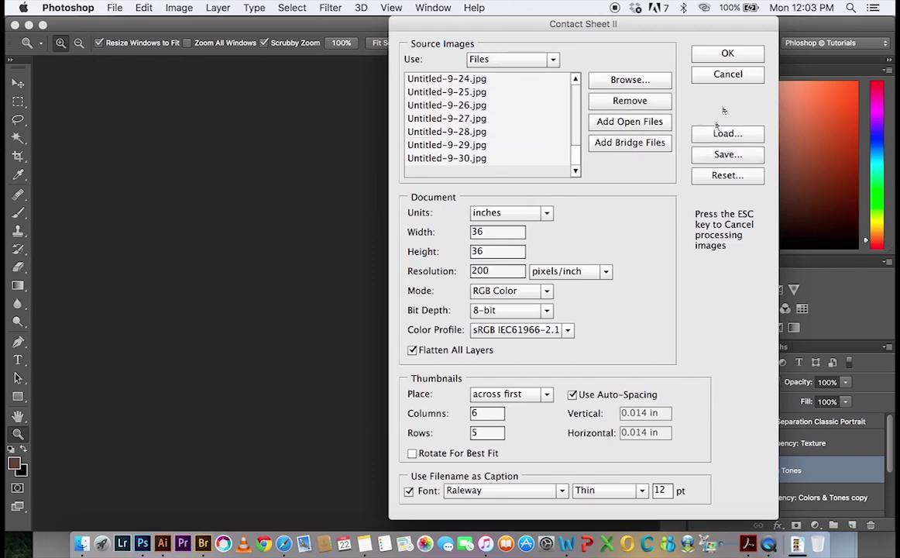
Step: Confirm Contact Sheet II to build ContactSheet-001 with 30 swatches in a 6×5 grid
click(729, 53)
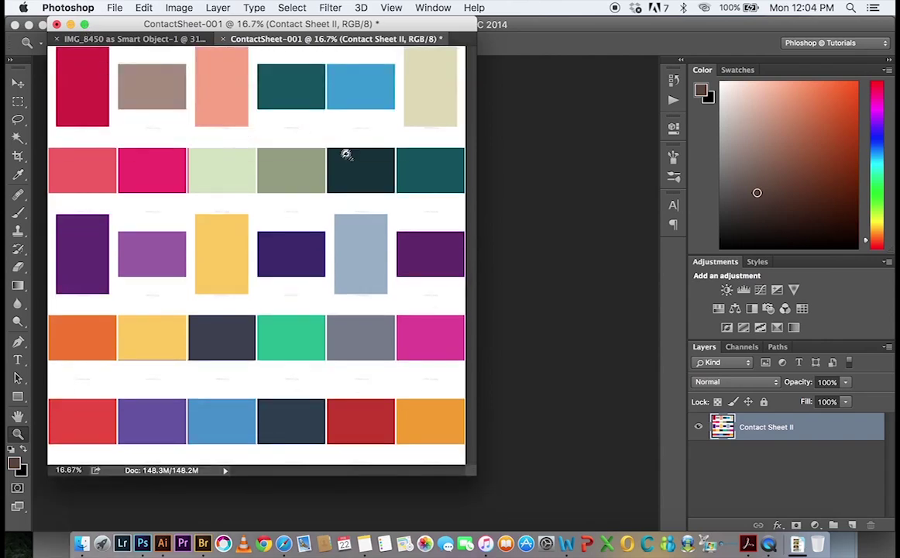
Step: Dock ContactSheet-001 as a tab, then zoom and pan to inspect the swatch filename captions
click(85, 24)
drag(347, 28, 368, 68)
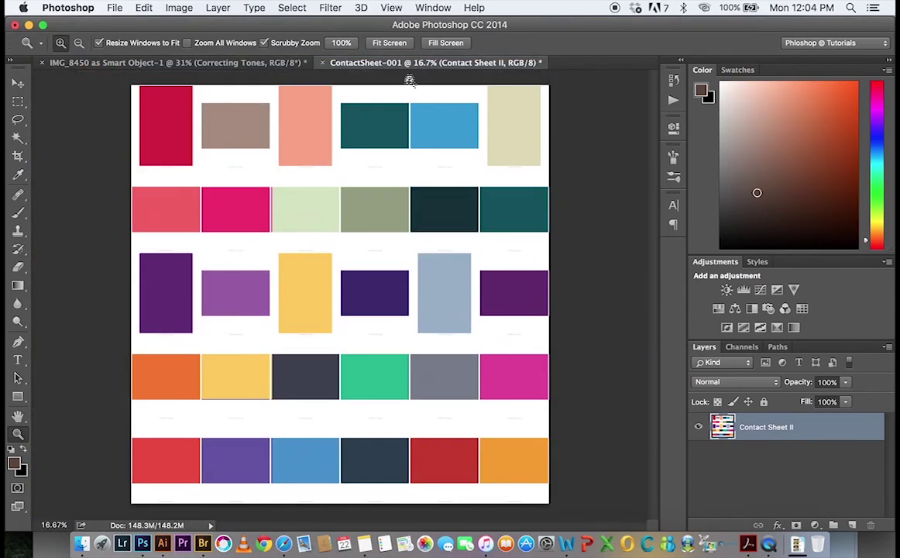
drag(188, 146, 187, 257)
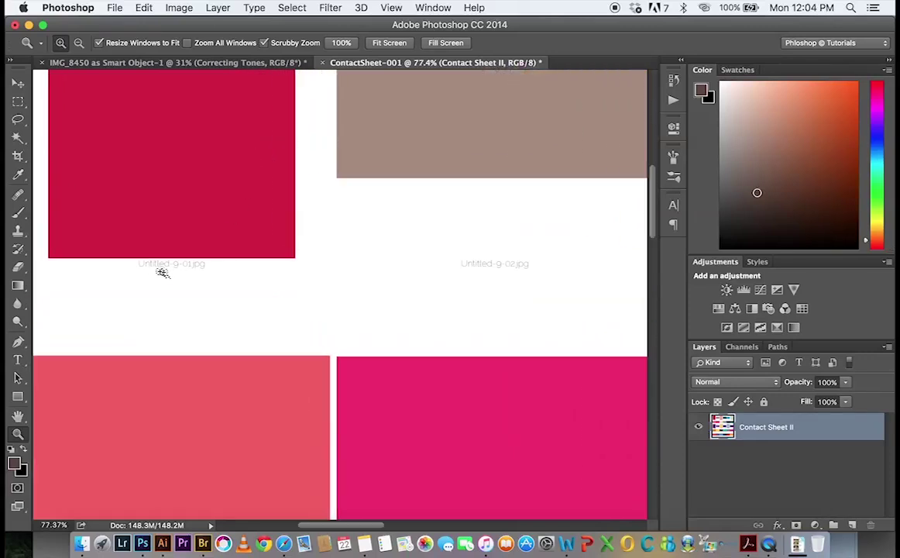
drag(545, 257, 537, 217)
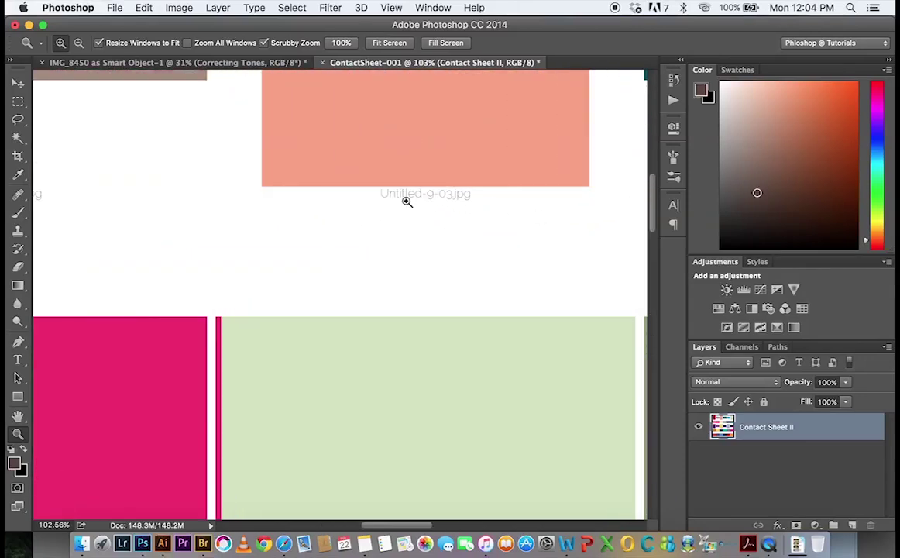
scroll(430, 264, down, 10)
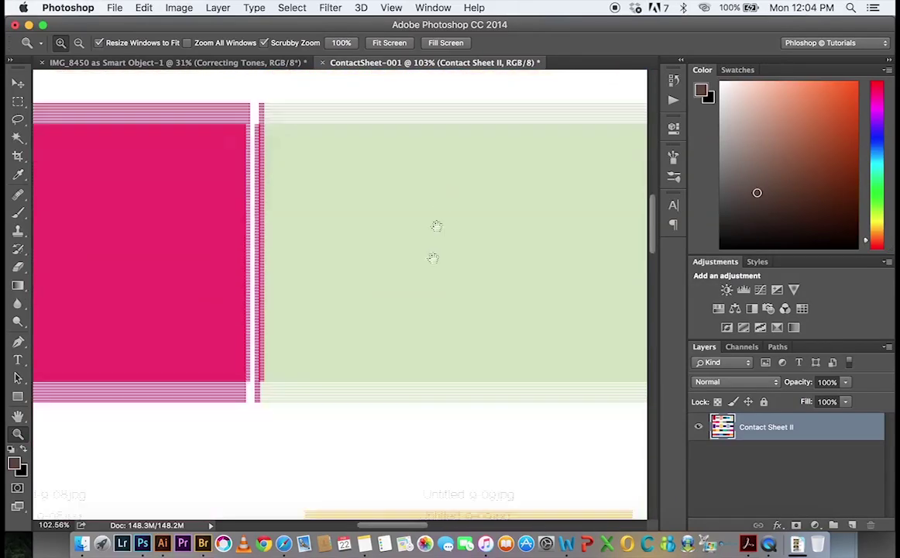
scroll(428, 312, down, 10)
scroll(428, 312, left, 10)
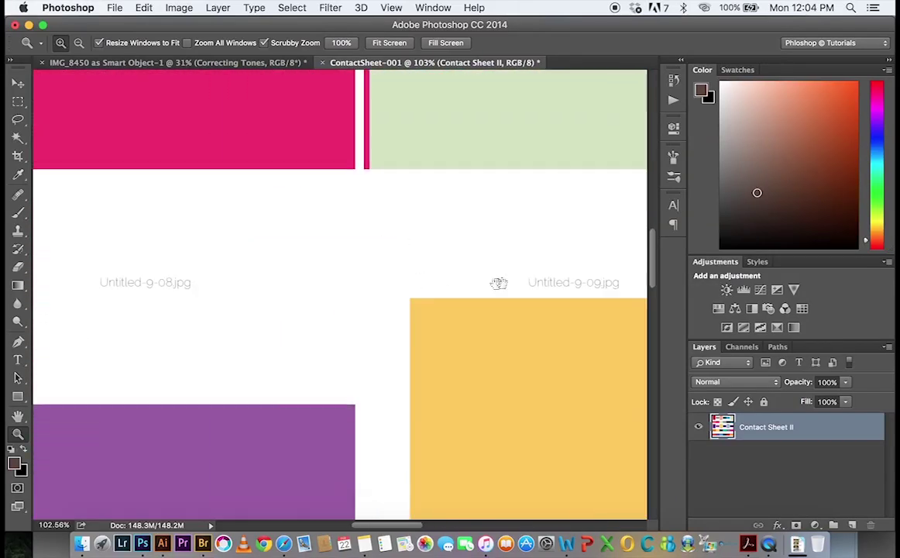
scroll(449, 193, down, 1)
scroll(449, 194, right, 2)
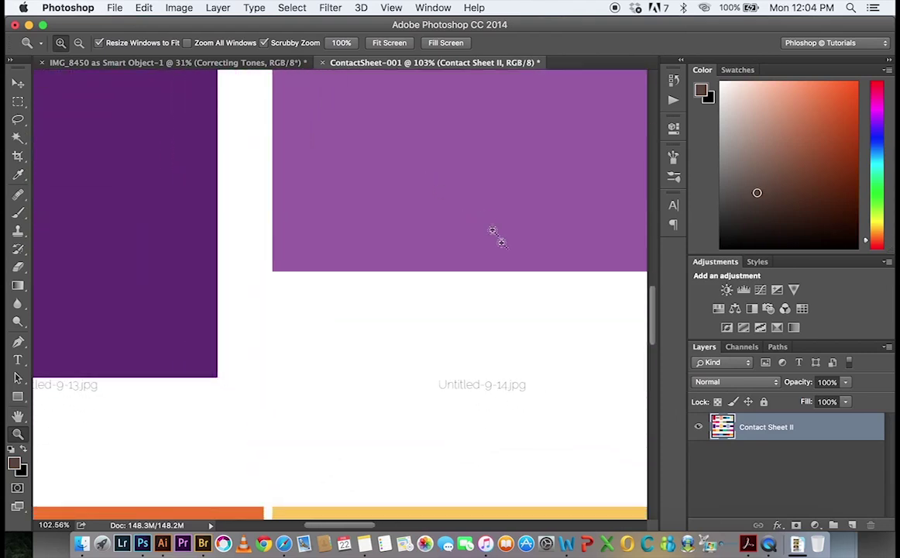
scroll(512, 279, down, 10)
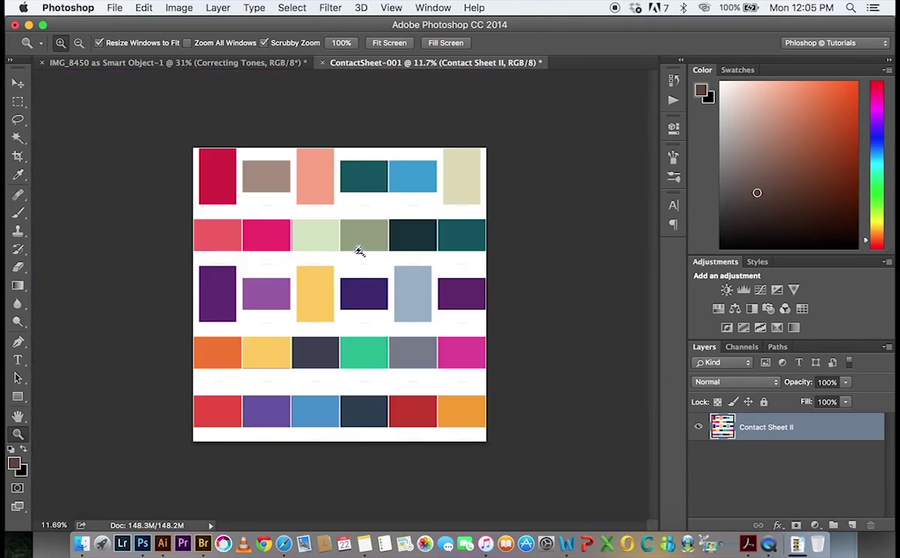
drag(358, 251, 376, 258)
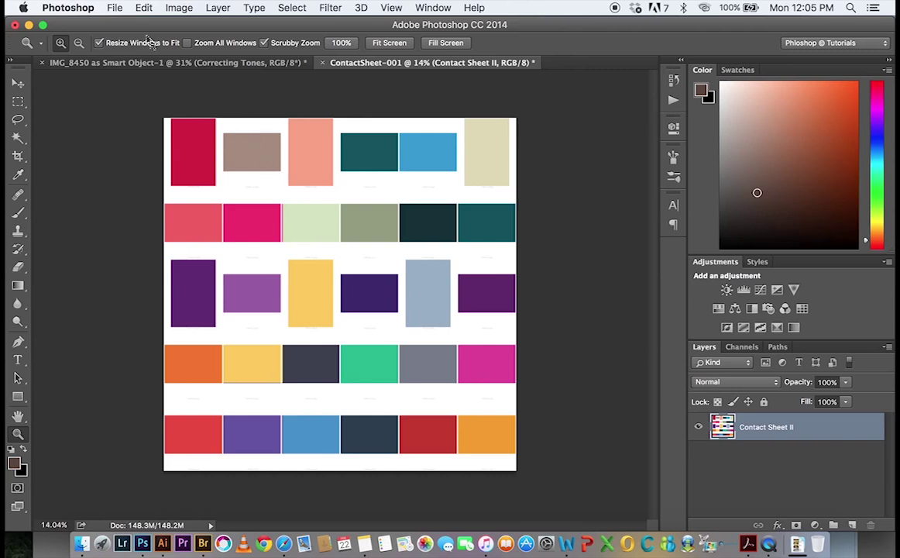
click(115, 7)
mouse_move(132, 194)
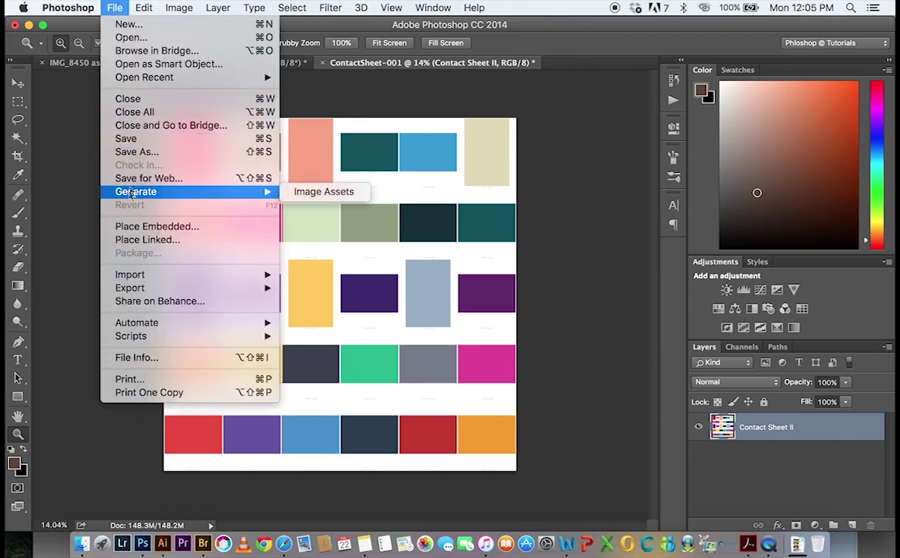
click(128, 151)
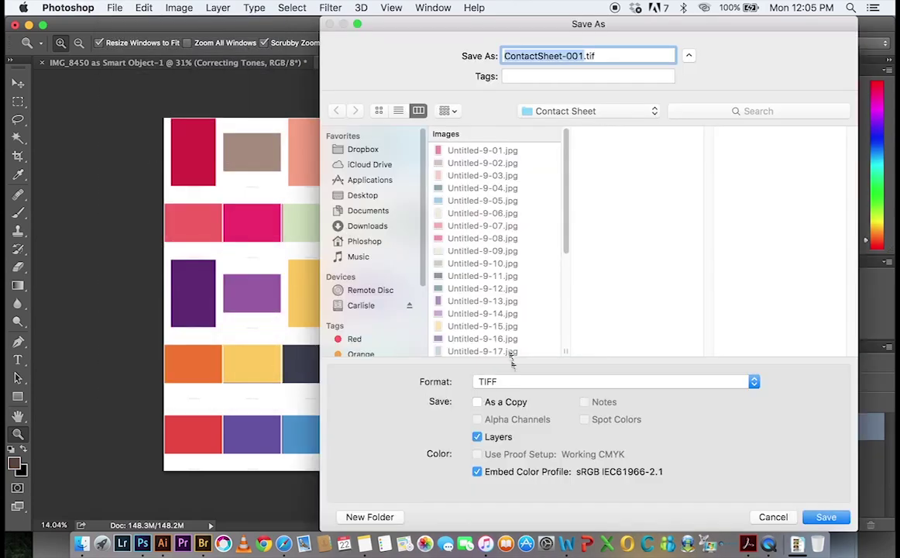
click(498, 383)
click(384, 389)
click(772, 522)
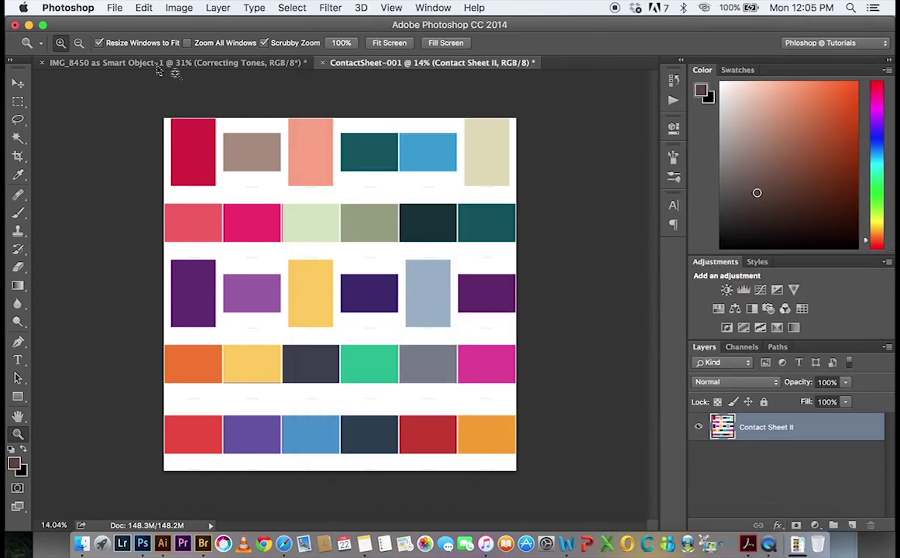
click(115, 7)
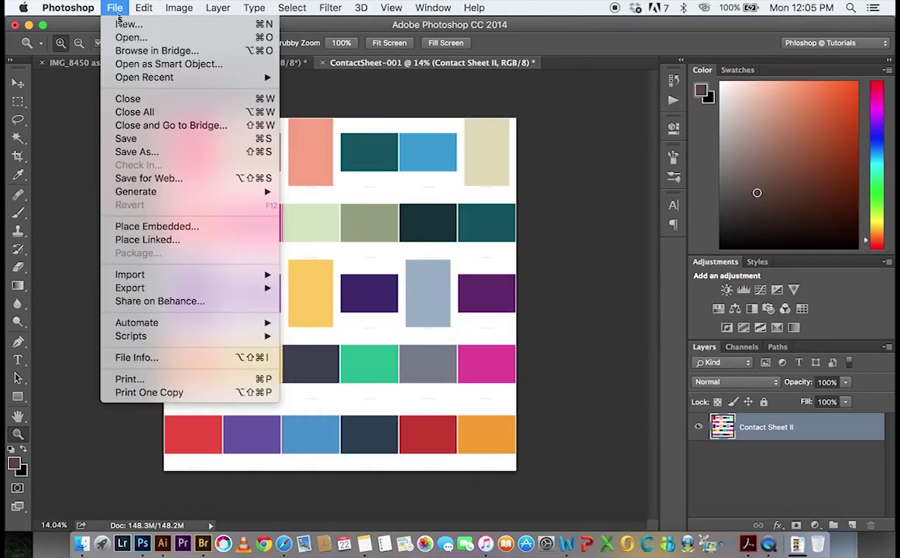
click(167, 180)
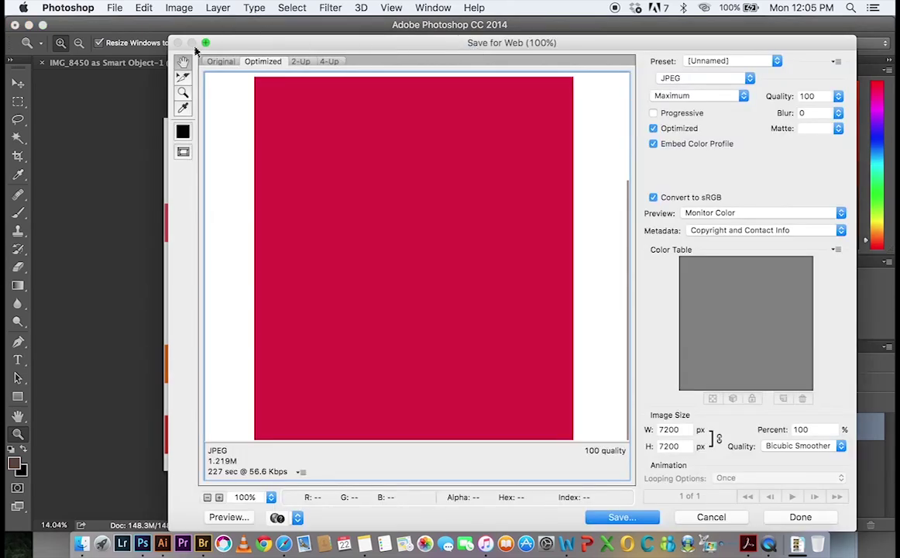
click(700, 517)
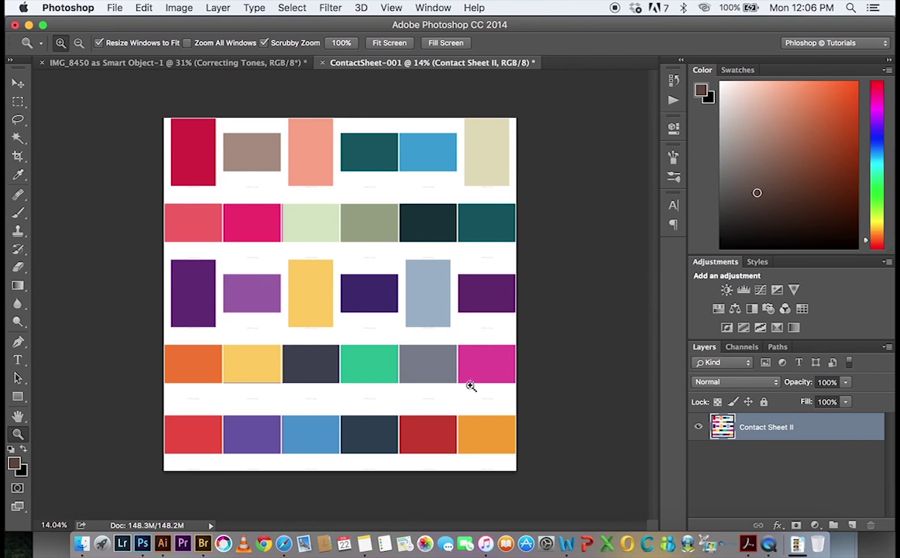
drag(247, 168, 307, 217)
drag(531, 264, 481, 233)
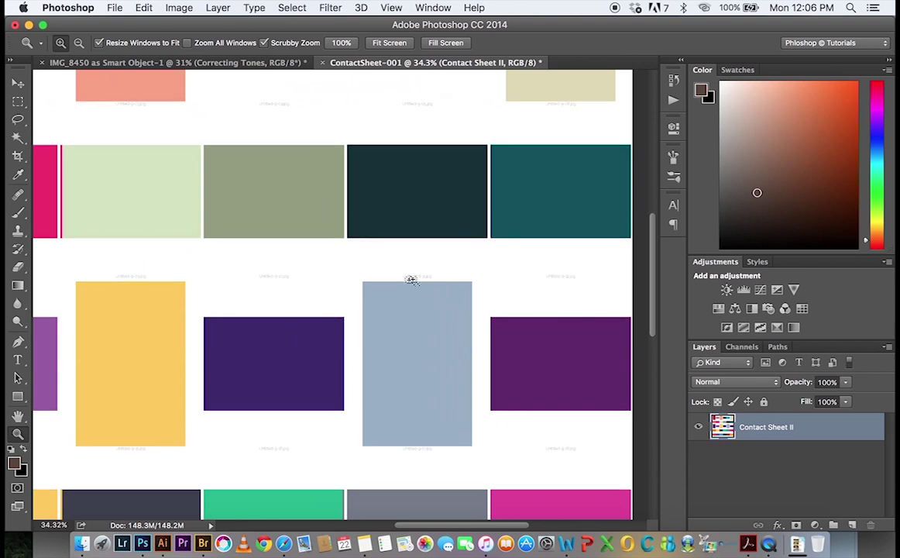
drag(263, 271, 439, 311)
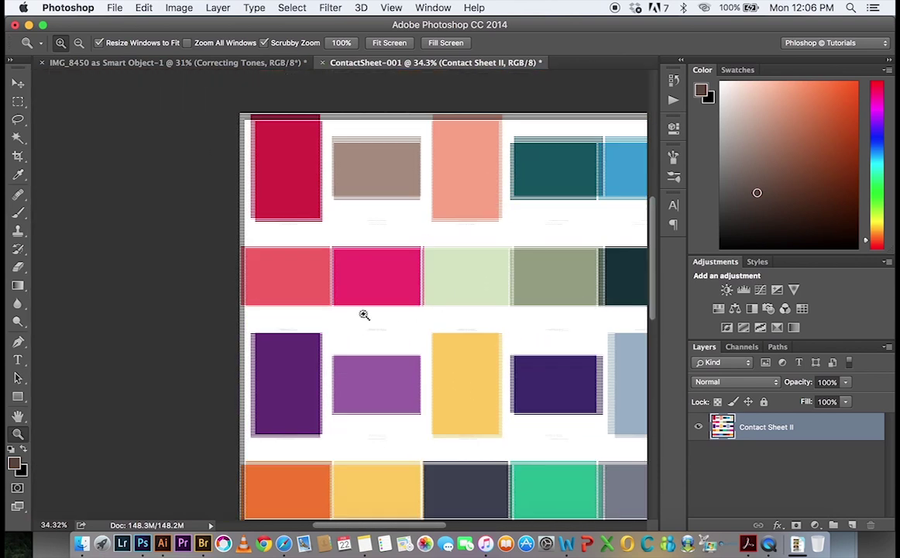
scroll(379, 312, down, 3)
drag(397, 273, 305, 206)
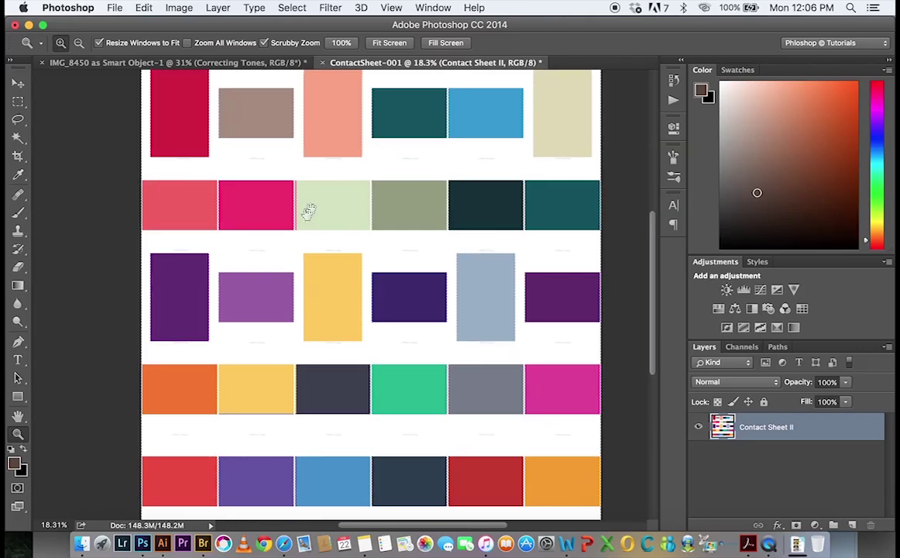
scroll(368, 258, down, 2)
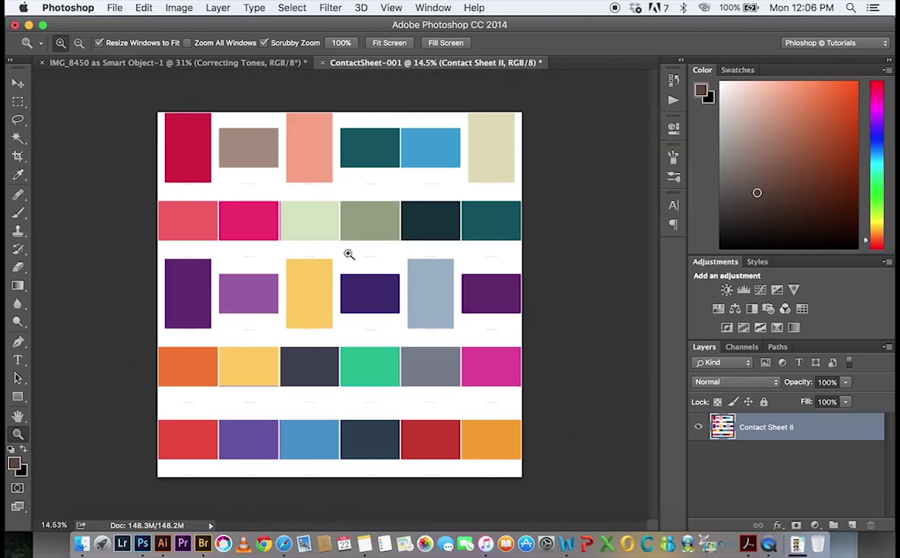
scroll(362, 262, up, 1)
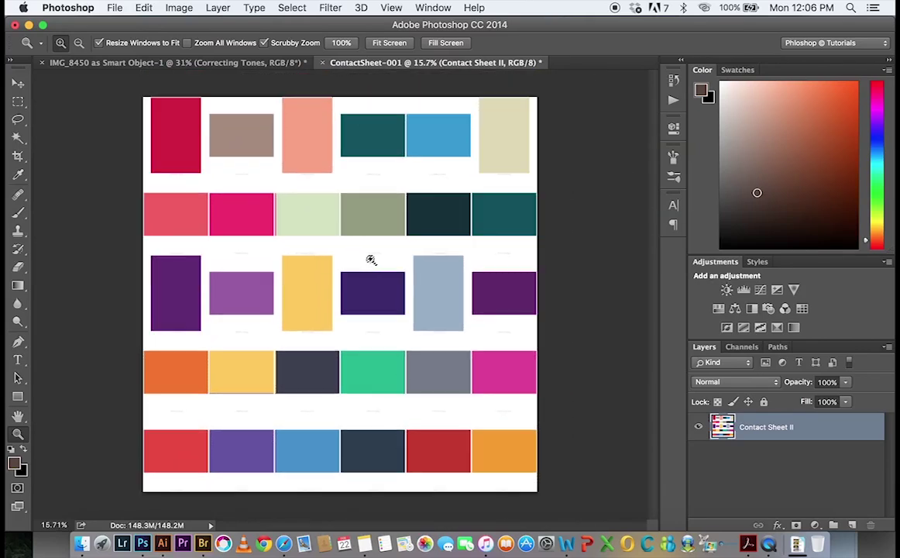